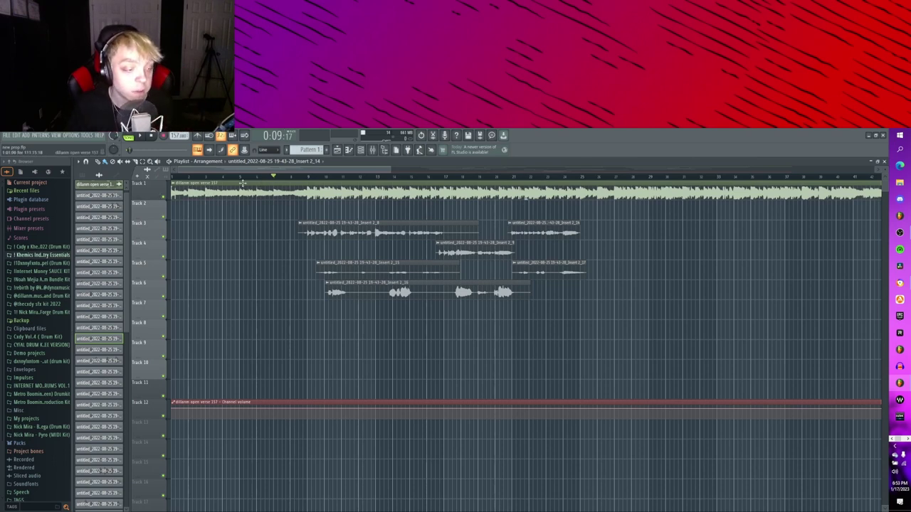
Step: Stop playback and mute the full-length clip on Track 1
{"action": "scroll", "coordinate": [311, 213], "scroll_direction": "down", "scroll_amount": 3}
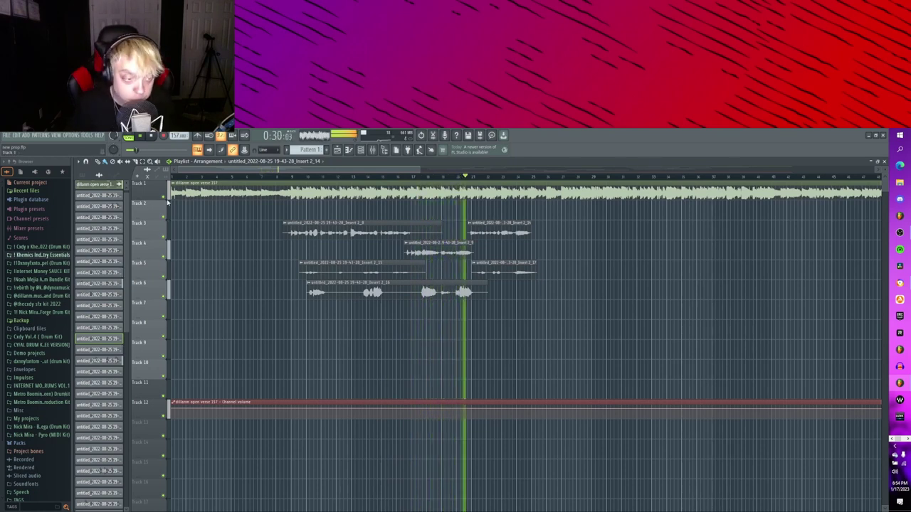
{"action": "key", "text": "space"}
{"action": "left_click", "coordinate": [166, 198]}
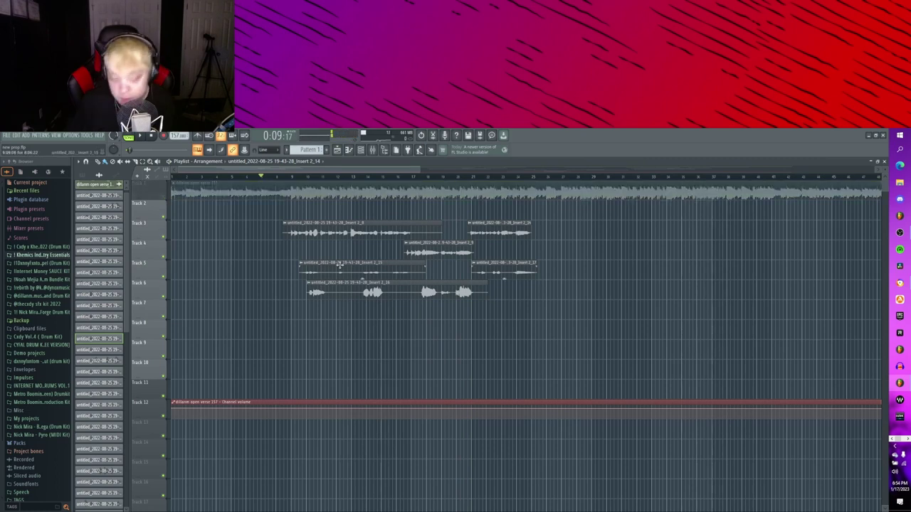
{"action": "scroll", "coordinate": [264, 256], "scroll_direction": "up", "scroll_amount": 5}
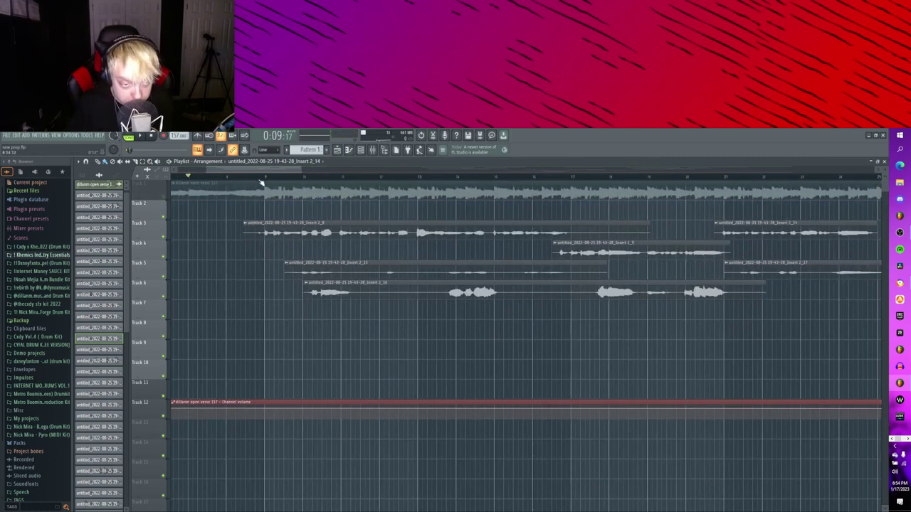
Step: Resume playback and mute the vocal takes on Tracks 5 and 6
{"action": "key", "text": "space"}
{"action": "scroll", "coordinate": [275, 235], "scroll_direction": "down", "scroll_amount": 1}
{"action": "scroll", "coordinate": [278, 242], "scroll_direction": "down", "scroll_amount": 1}
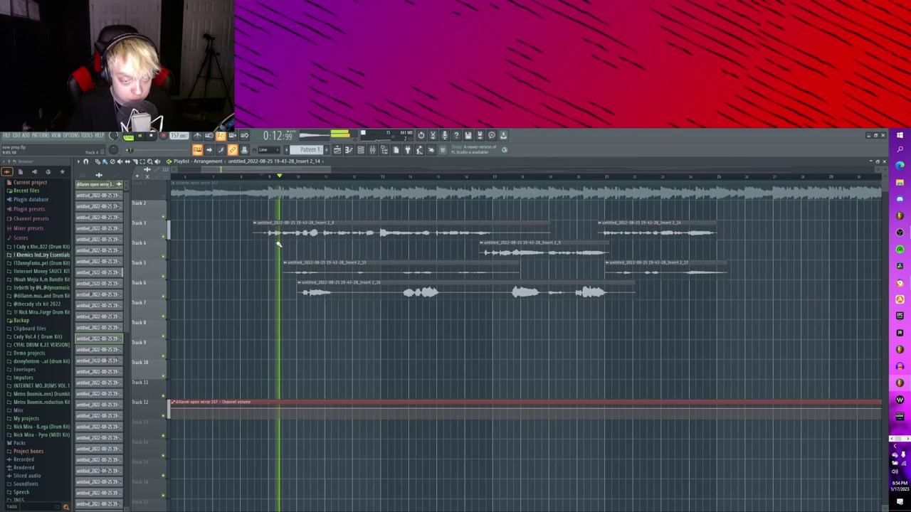
{"action": "left_click", "coordinate": [165, 277]}
{"action": "left_click", "coordinate": [164, 296]}
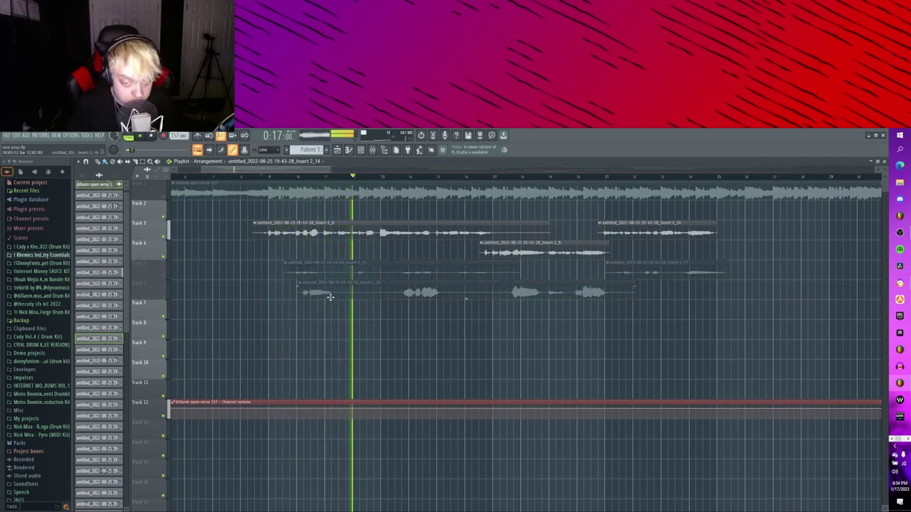
Step: Set the playhead back to around 0:11 on the ruler
{"action": "scroll", "coordinate": [330, 297], "scroll_direction": "down", "scroll_amount": 1}
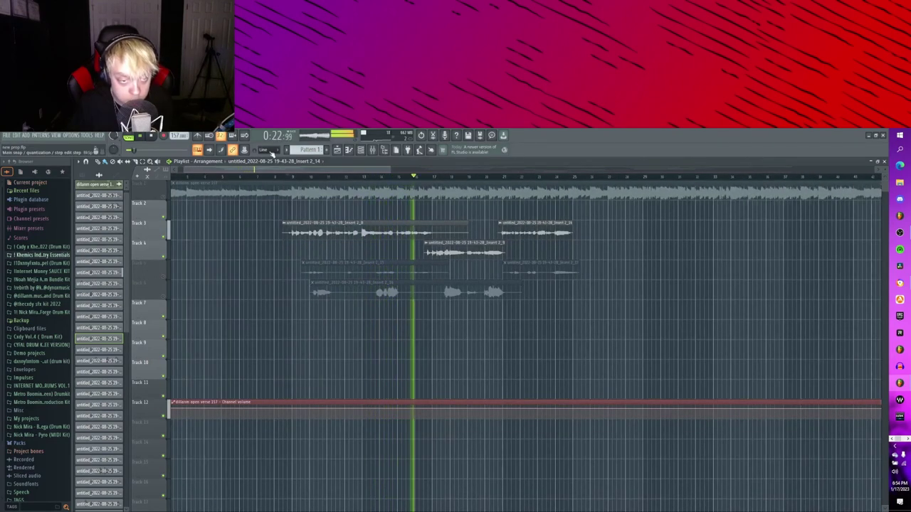
{"action": "scroll", "coordinate": [331, 254], "scroll_direction": "down", "scroll_amount": 2}
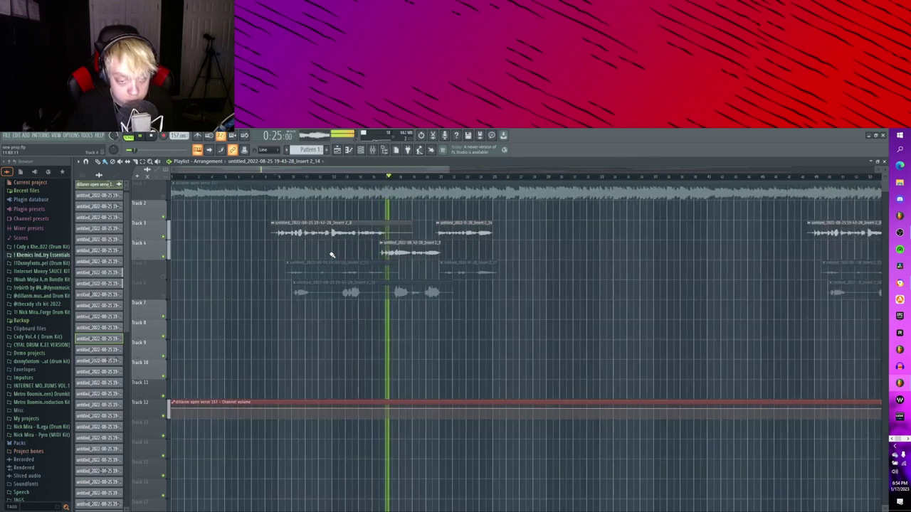
{"action": "scroll", "coordinate": [331, 254], "scroll_direction": "down", "scroll_amount": 1}
{"action": "scroll", "coordinate": [331, 254], "scroll_direction": "down", "scroll_amount": 1}
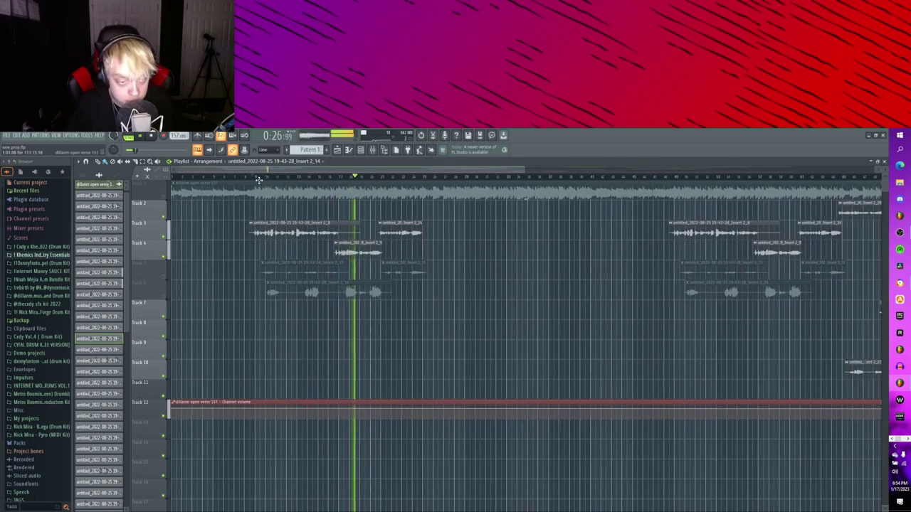
{"action": "left_click", "coordinate": [256, 178]}
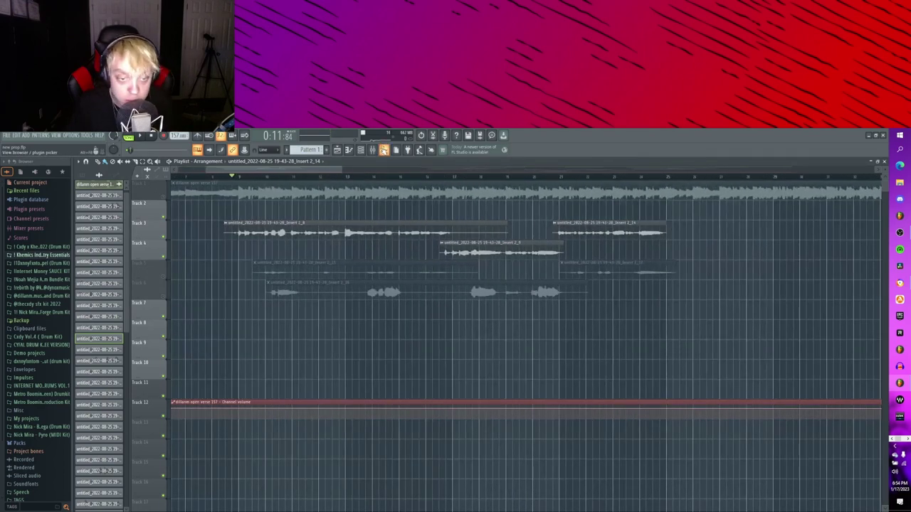
Step: Open the Mixer with F9 over the playlist and play back the Vocals insert chain
{"action": "key", "text": "F9"}
{"action": "left_click_drag", "start_coordinate": [377, 276], "coordinate": [404, 230]}
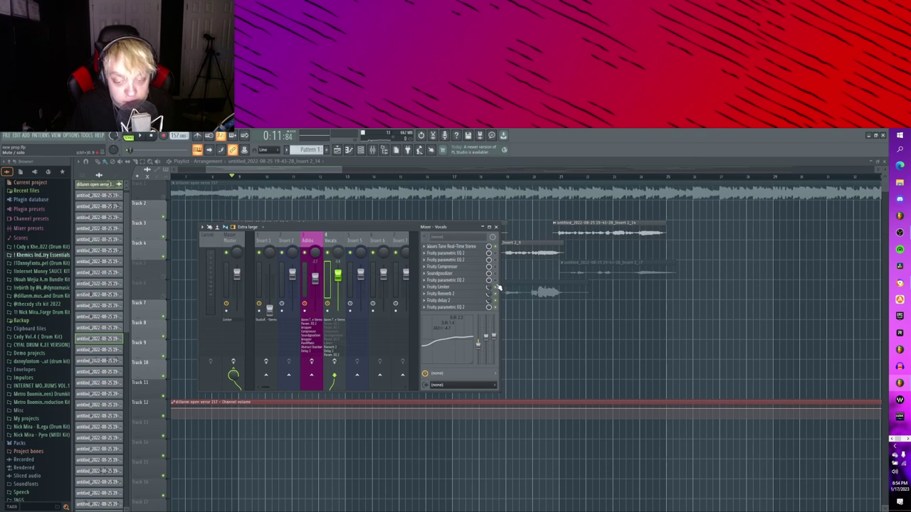
{"action": "key", "text": "space"}
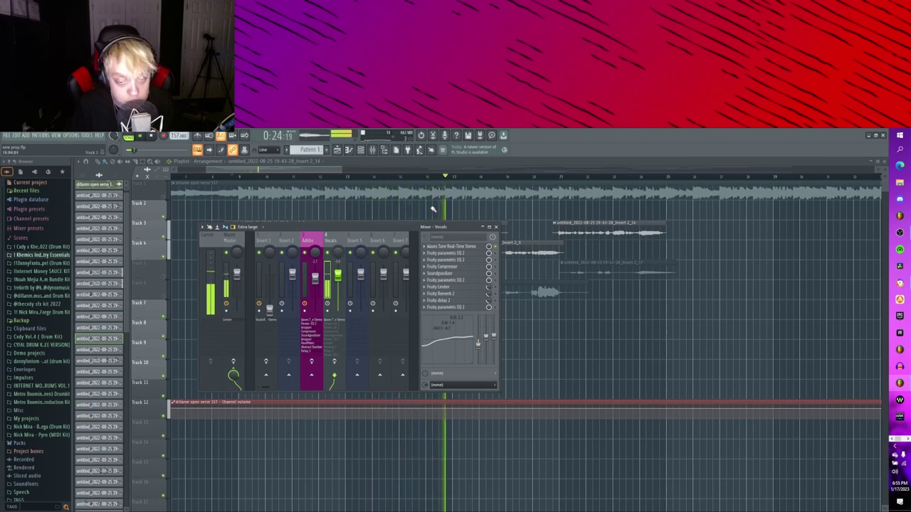
{"action": "left_click", "coordinate": [481, 254]}
{"action": "left_click", "coordinate": [497, 257]}
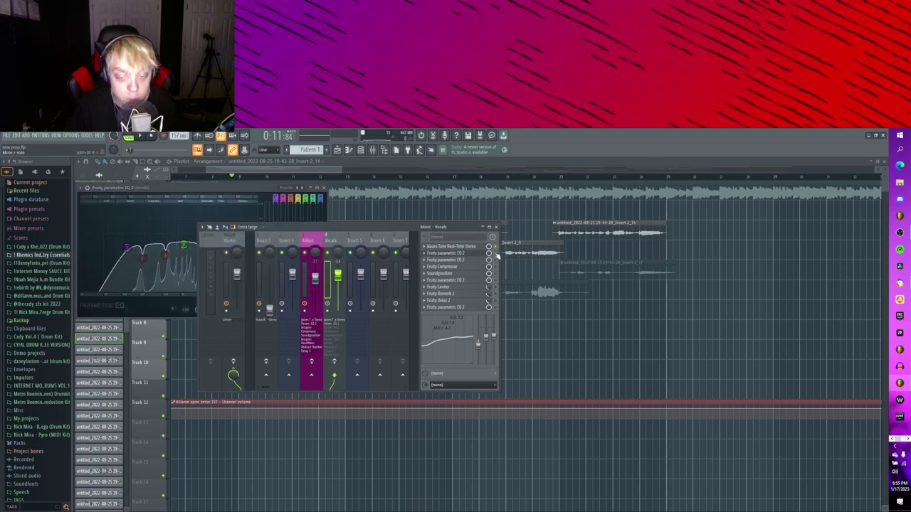
{"action": "left_click_drag", "start_coordinate": [238, 200], "coordinate": [401, 241]}
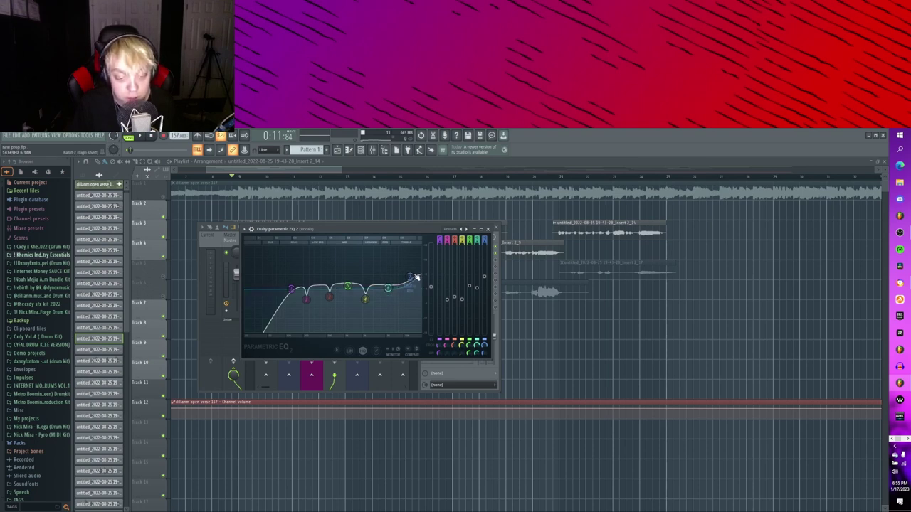
{"action": "left_click", "coordinate": [489, 229]}
{"action": "key", "text": "space"}
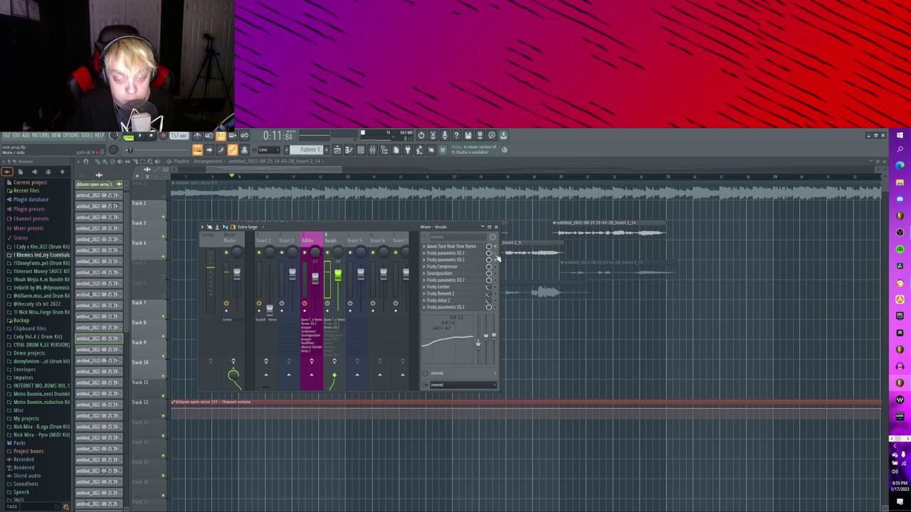
{"action": "key", "text": "space"}
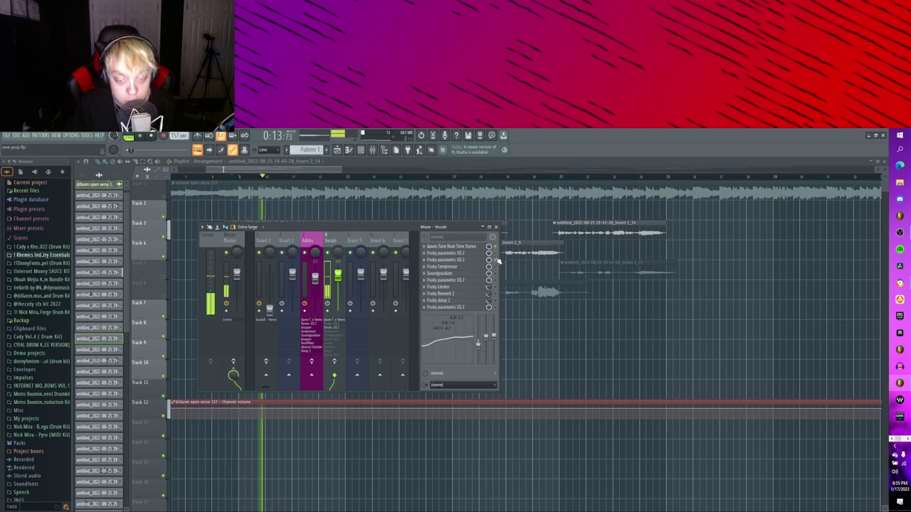
{"action": "key", "text": "space"}
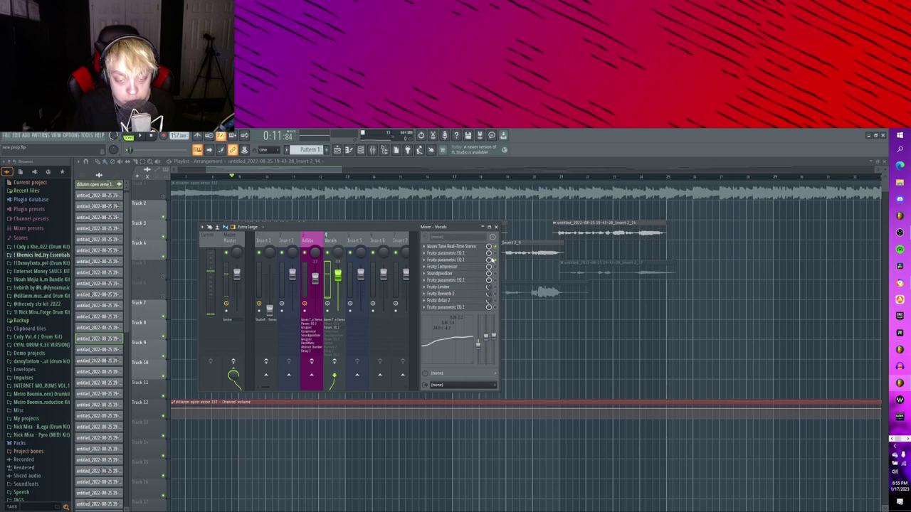
{"action": "left_click", "coordinate": [477, 260]}
{"action": "left_click_drag", "start_coordinate": [285, 245], "coordinate": [337, 249]}
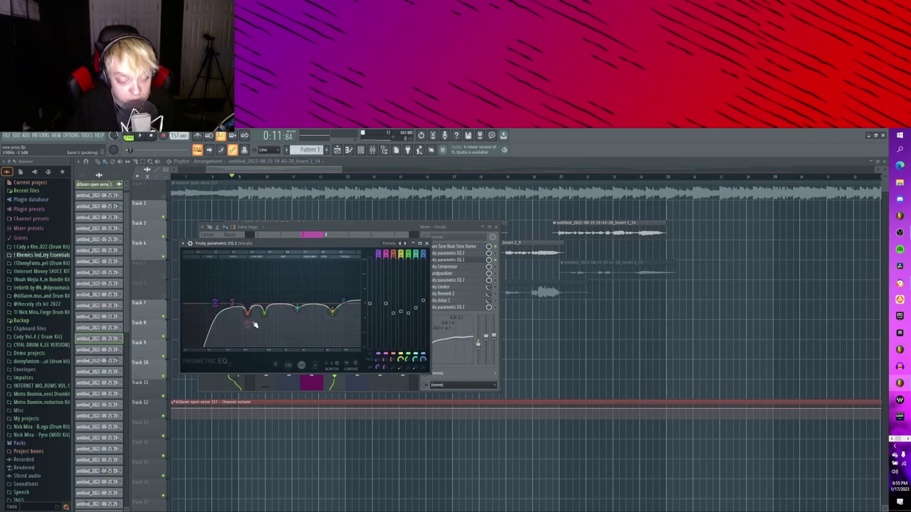
{"action": "left_click", "coordinate": [427, 244]}
{"action": "key", "text": "space"}
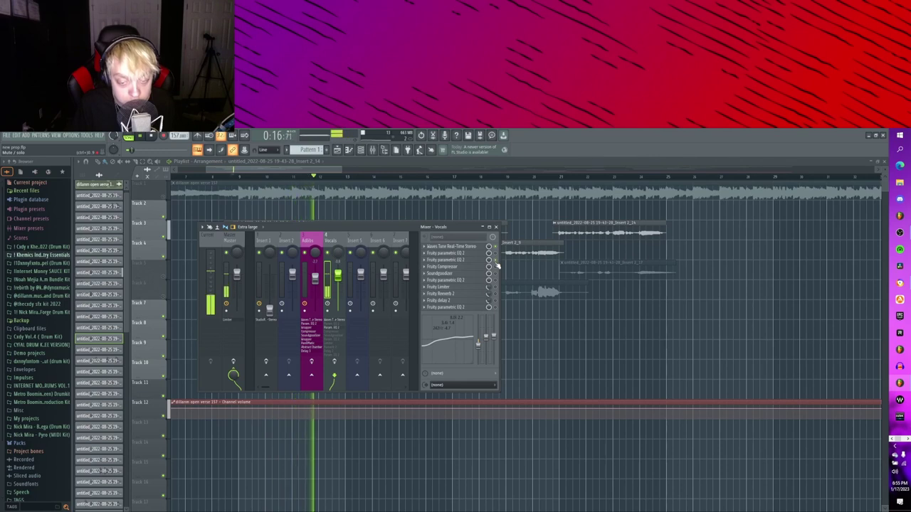
{"action": "key", "text": "space"}
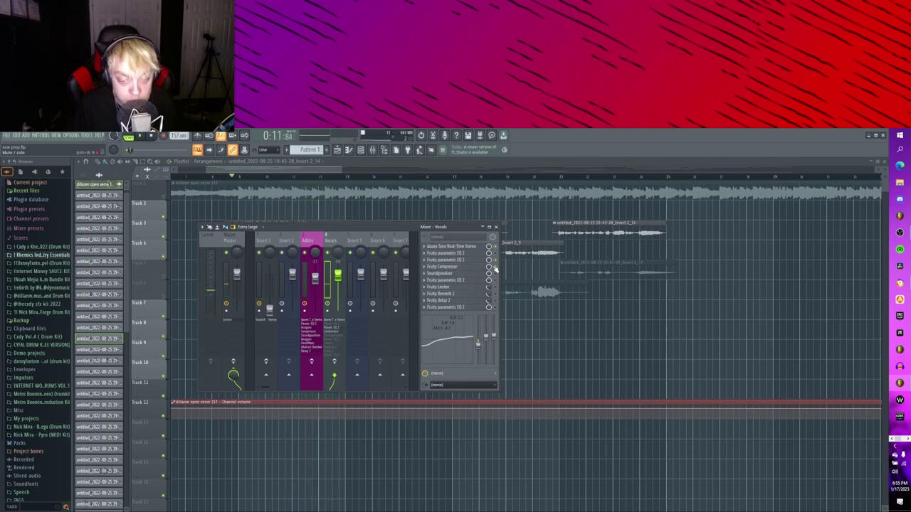
{"action": "left_click", "coordinate": [470, 268]}
{"action": "left_click_drag", "start_coordinate": [239, 239], "coordinate": [380, 247]}
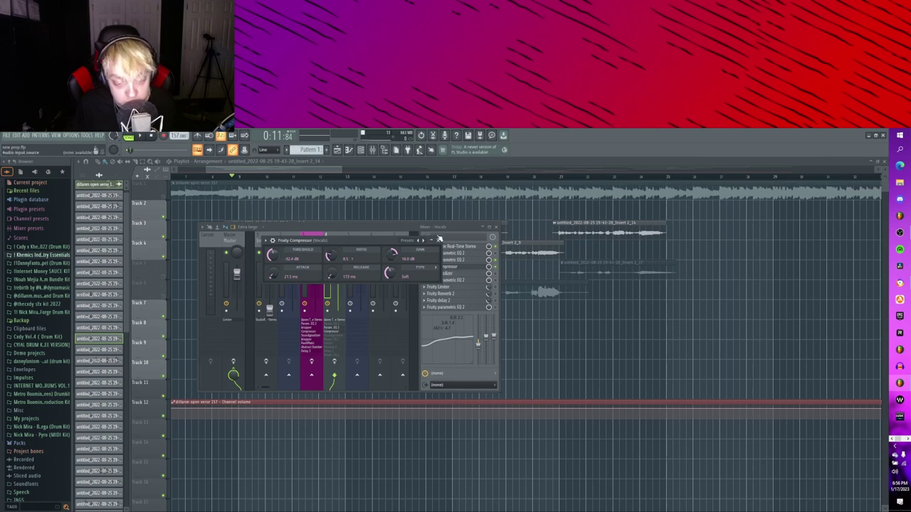
{"action": "left_click", "coordinate": [438, 240]}
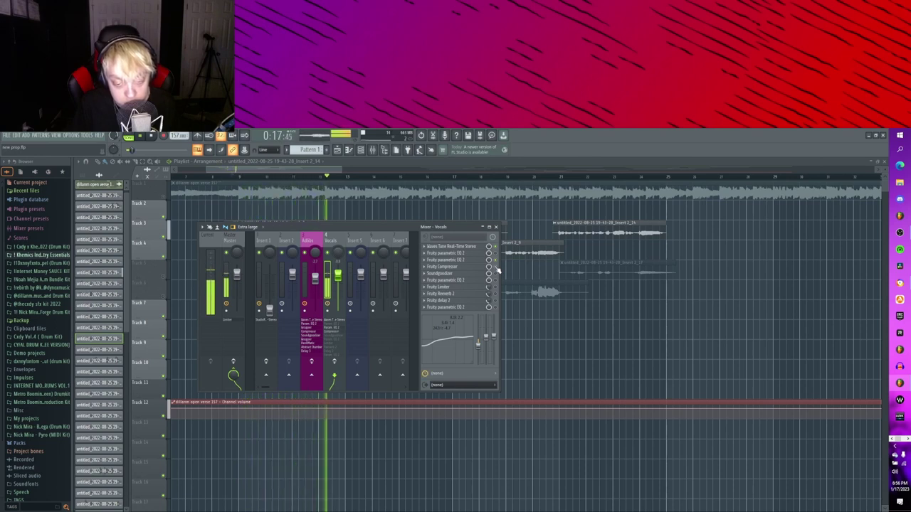
{"action": "left_click", "coordinate": [439, 273]}
{"action": "key", "text": "space"}
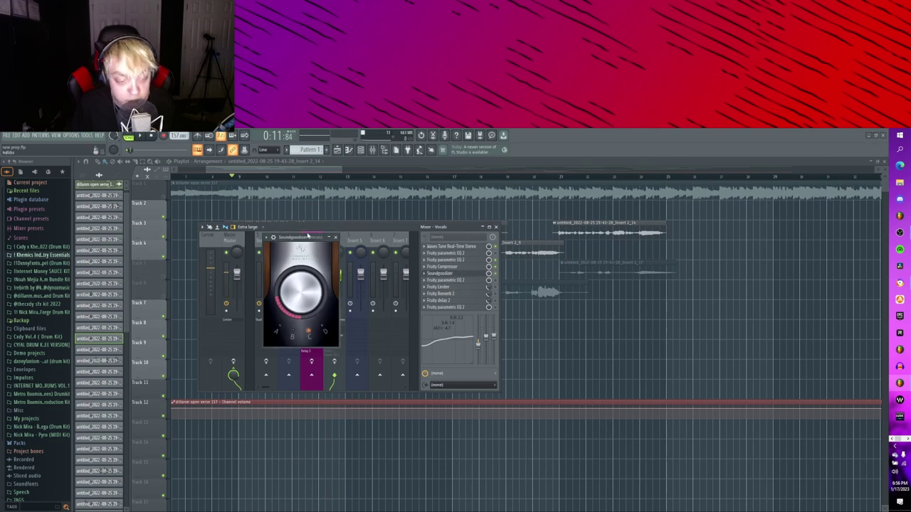
{"action": "left_click_drag", "start_coordinate": [307, 236], "coordinate": [349, 240]}
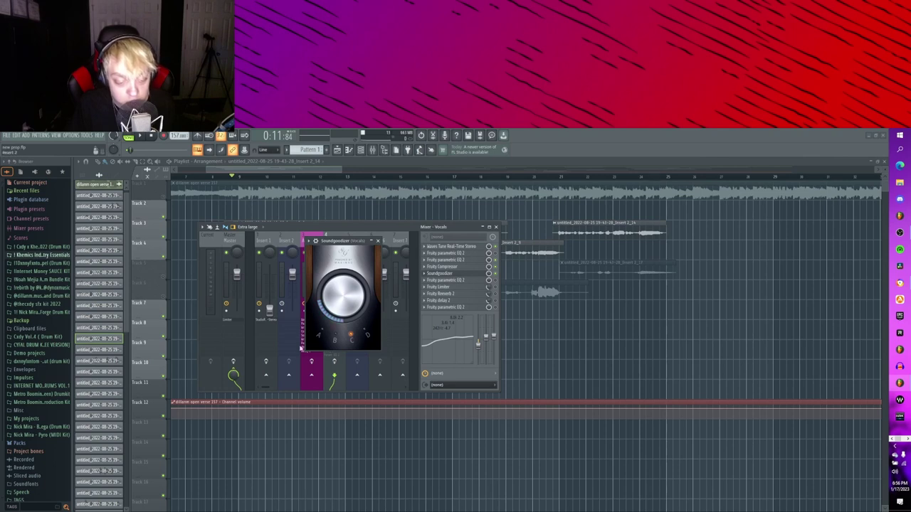
{"action": "key", "text": "space"}
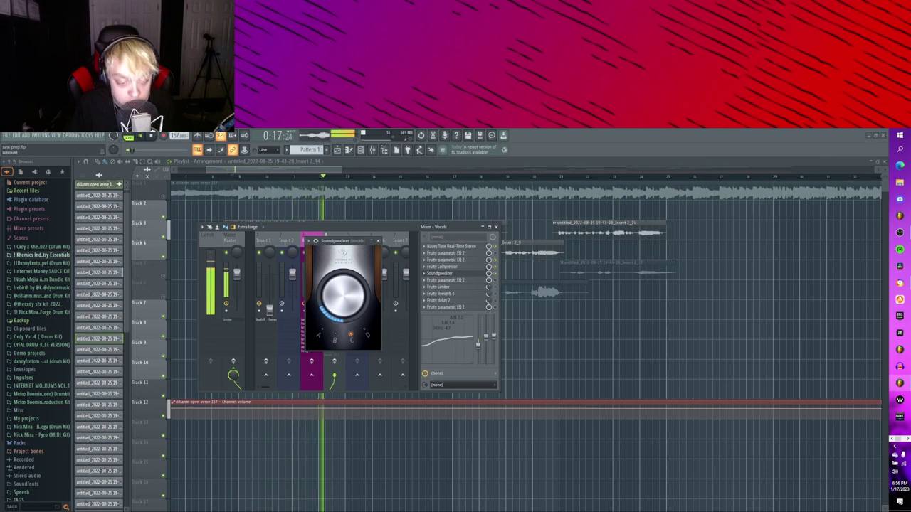
{"action": "left_click", "coordinate": [420, 236]}
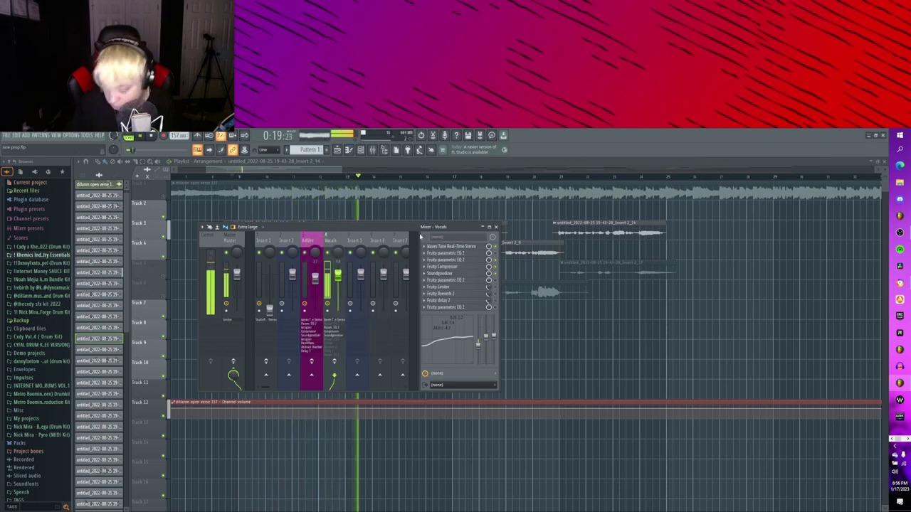
{"action": "key", "text": "space"}
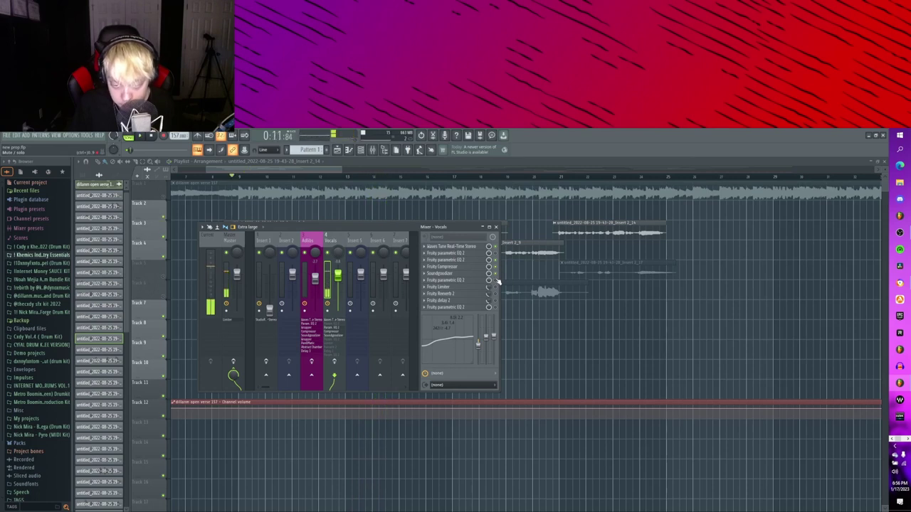
{"action": "left_click", "coordinate": [469, 281]}
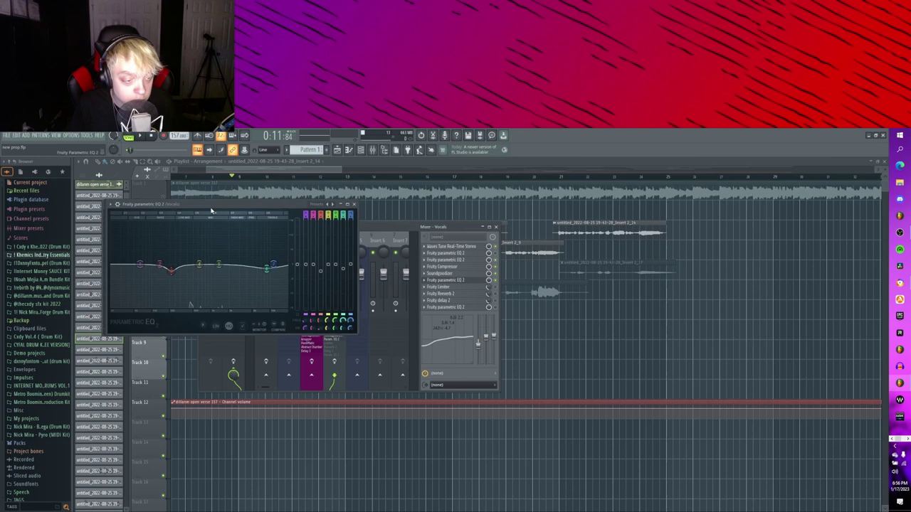
{"action": "left_click_drag", "start_coordinate": [157, 205], "coordinate": [242, 214]}
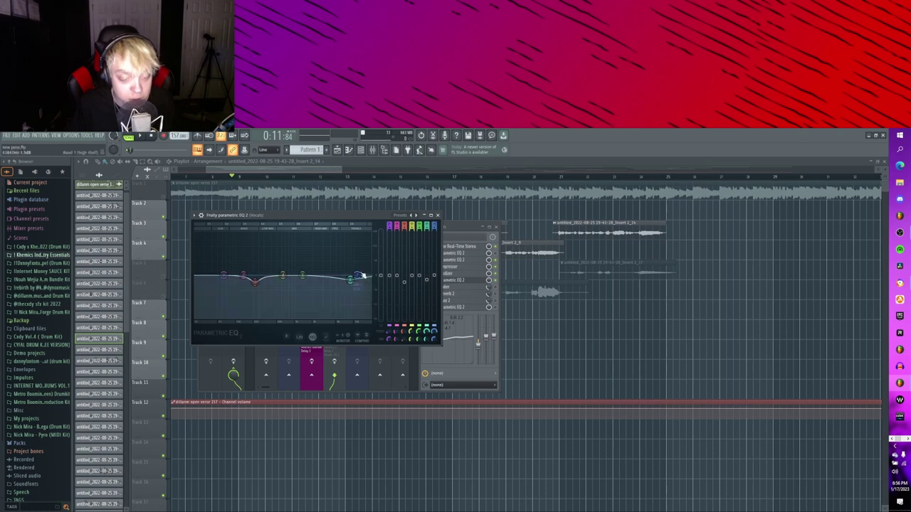
{"action": "left_click", "coordinate": [437, 215]}
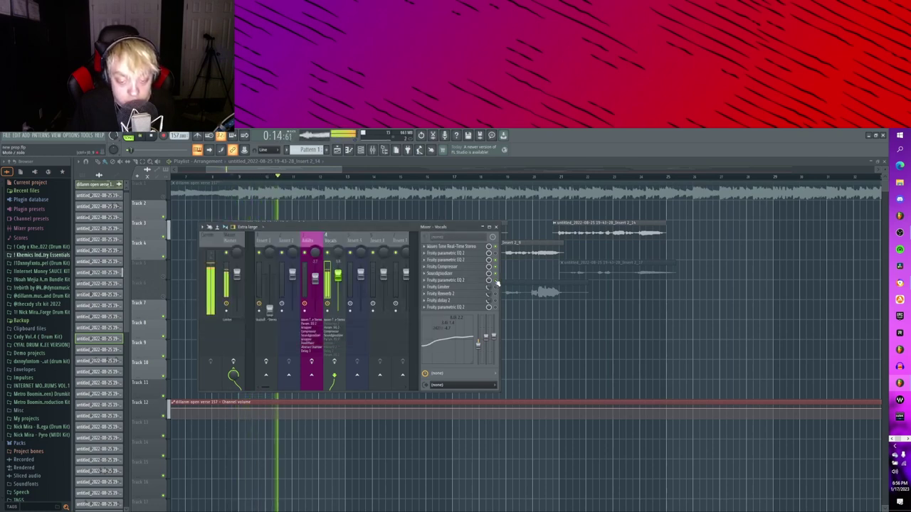
{"action": "key", "text": "space"}
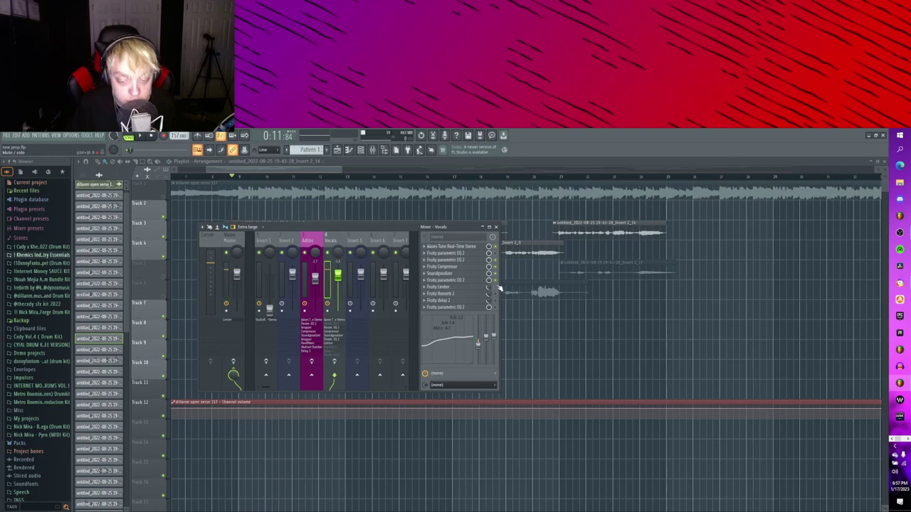
{"action": "left_click", "coordinate": [462, 287]}
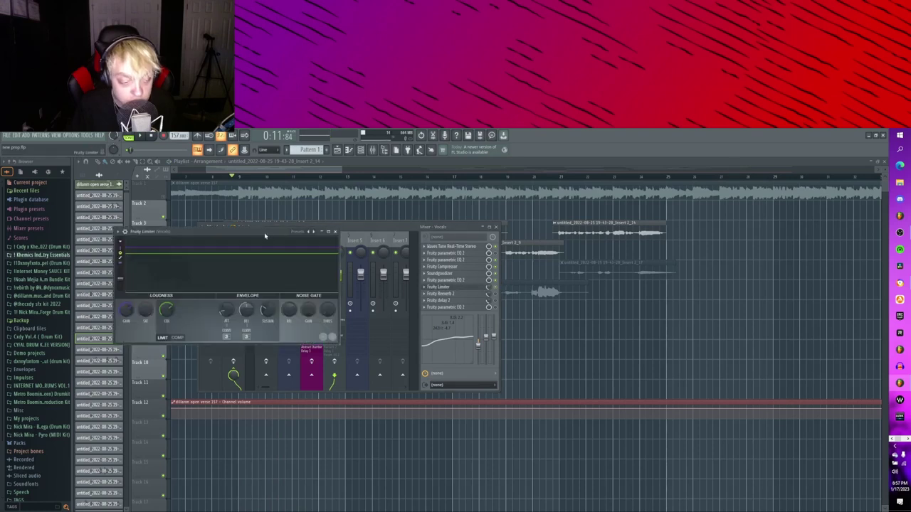
{"action": "left_click_drag", "start_coordinate": [251, 244], "coordinate": [310, 244]}
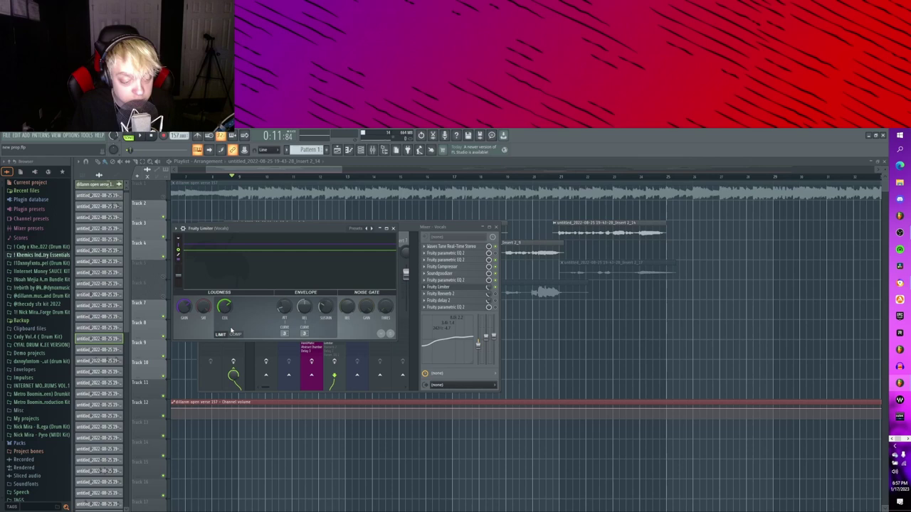
{"action": "left_click", "coordinate": [393, 228]}
{"action": "key", "text": "space"}
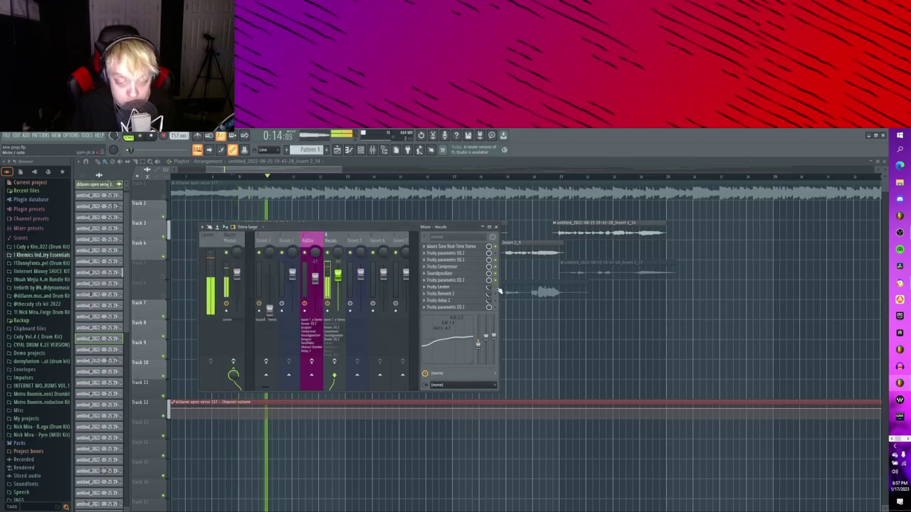
{"action": "key", "text": "space"}
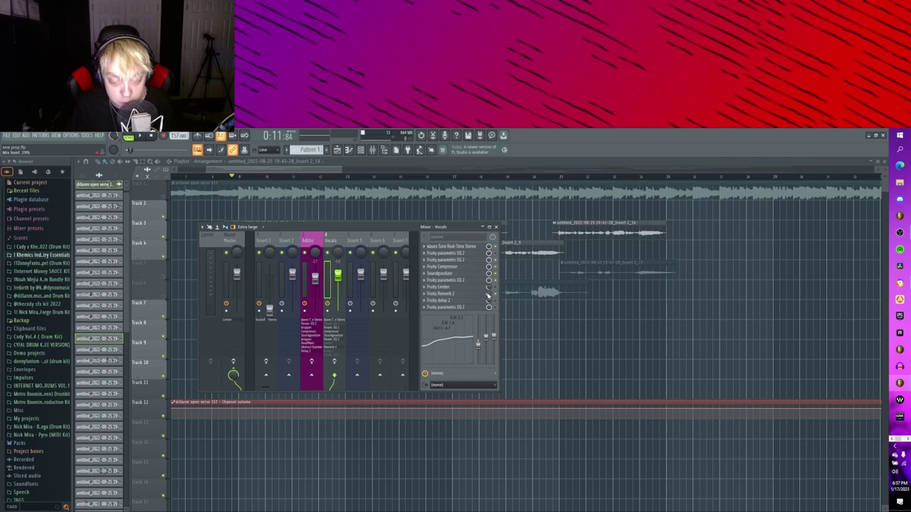
{"action": "left_click", "coordinate": [484, 294]}
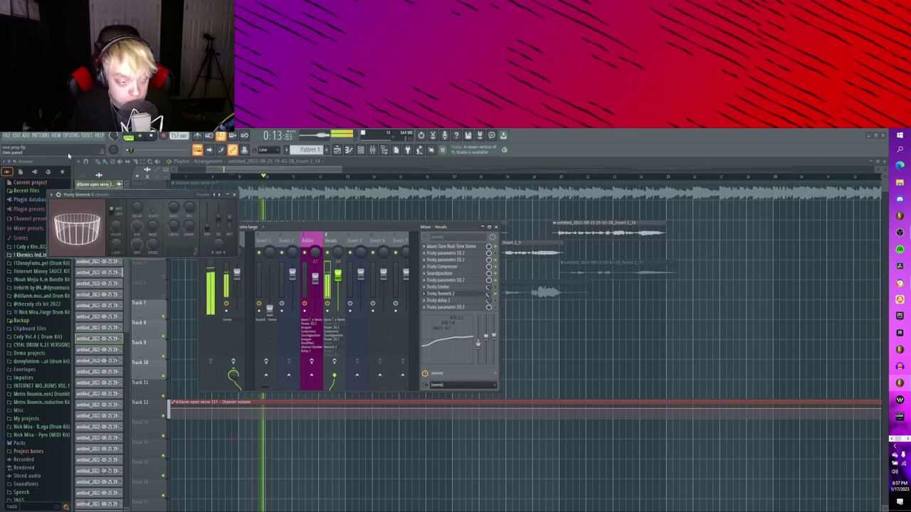
{"action": "left_click_drag", "start_coordinate": [93, 194], "coordinate": [231, 247]}
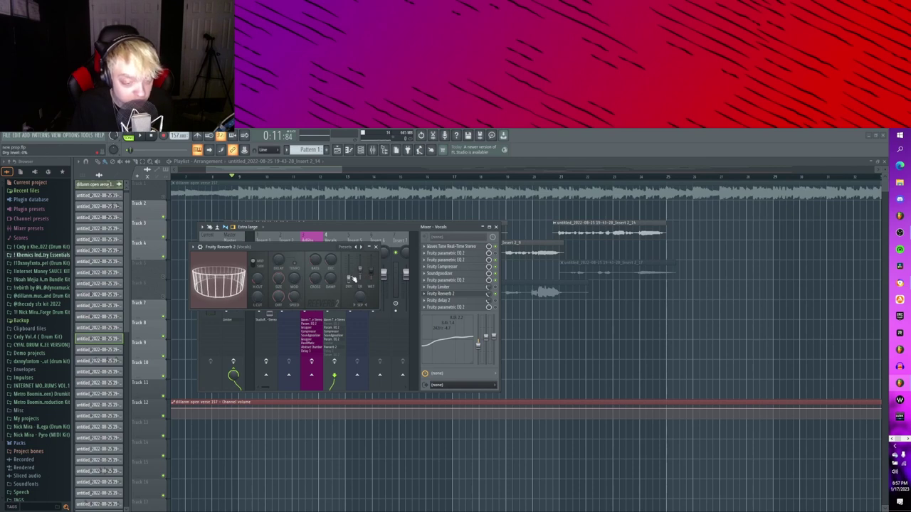
{"action": "left_click", "coordinate": [376, 246]}
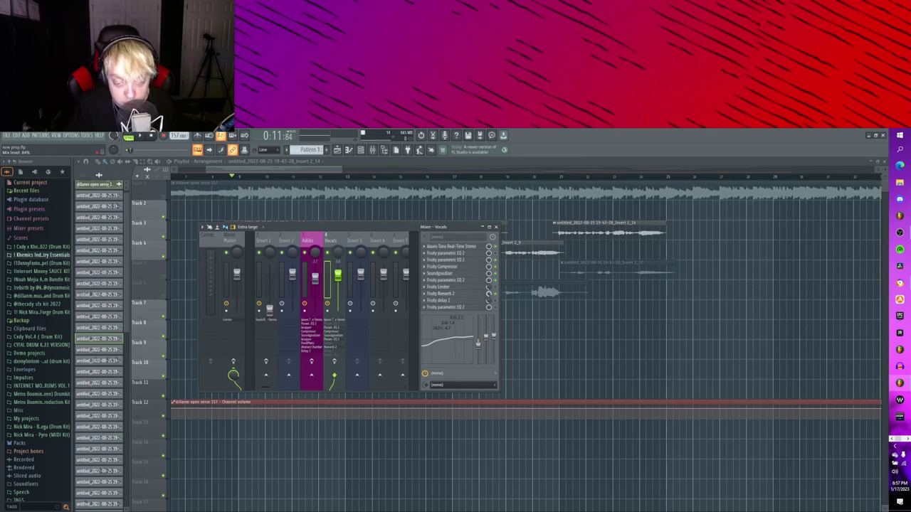
{"action": "key", "text": "space"}
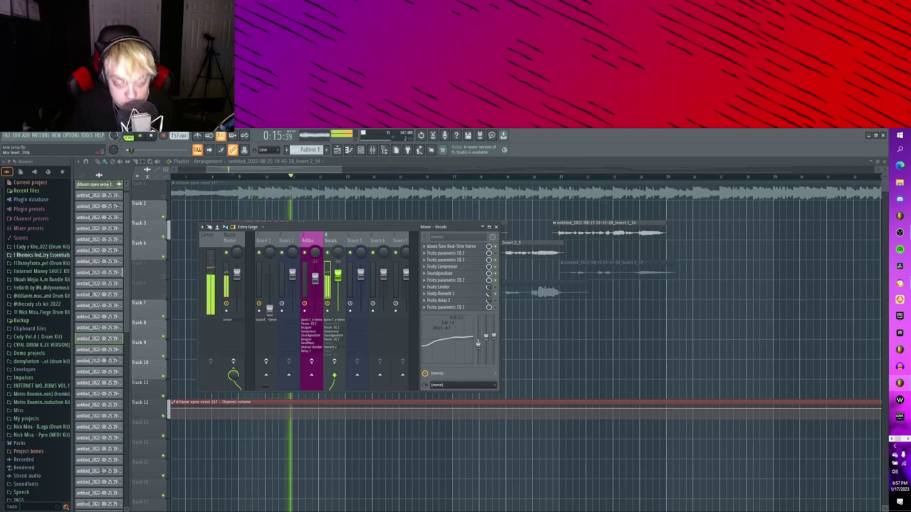
{"action": "key", "text": "space"}
{"action": "left_click", "coordinate": [476, 303]}
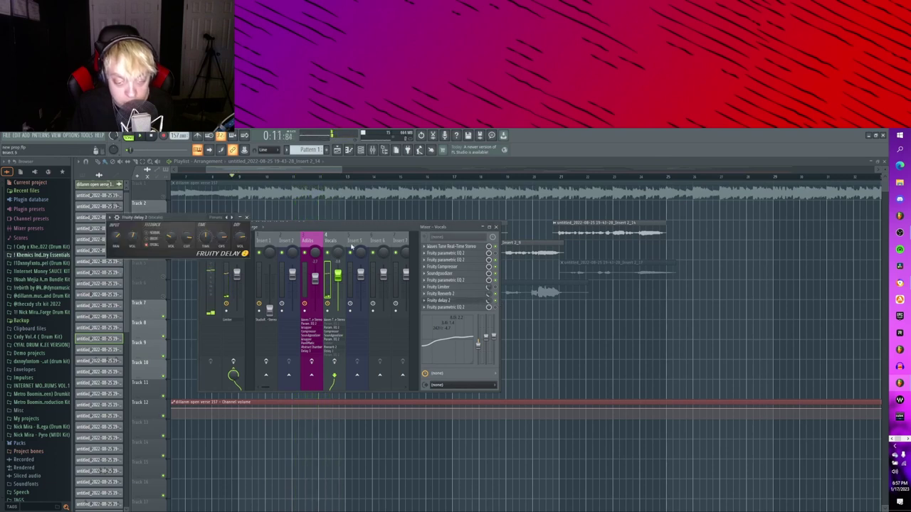
{"action": "left_click_drag", "start_coordinate": [187, 222], "coordinate": [237, 240]}
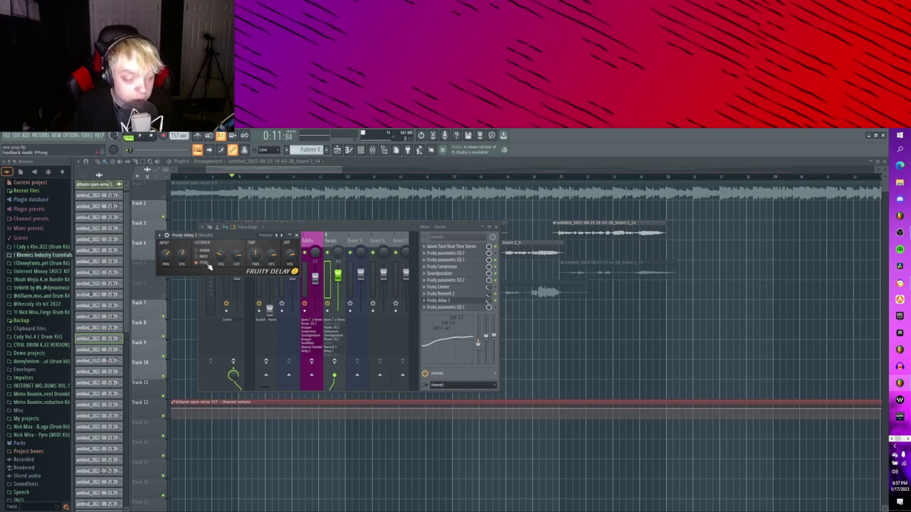
{"action": "left_click", "coordinate": [297, 237]}
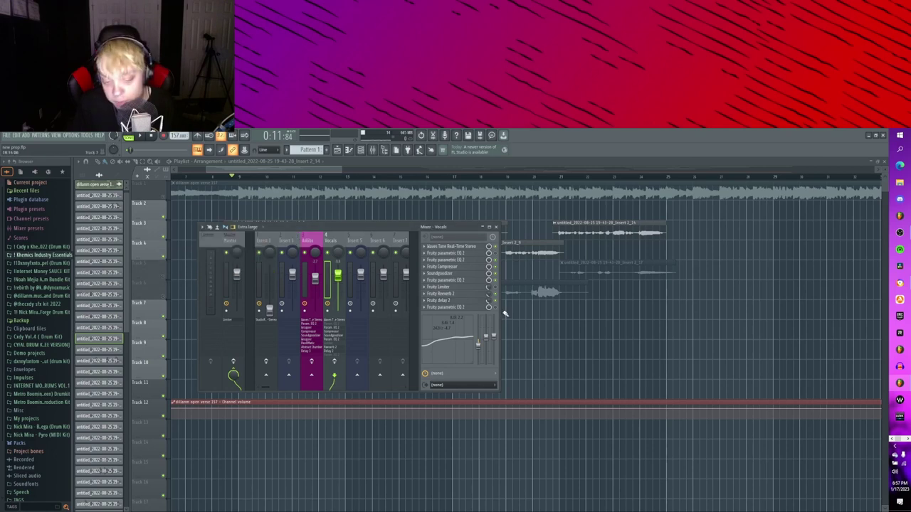
{"action": "key", "text": "space"}
{"action": "key", "text": "space"}
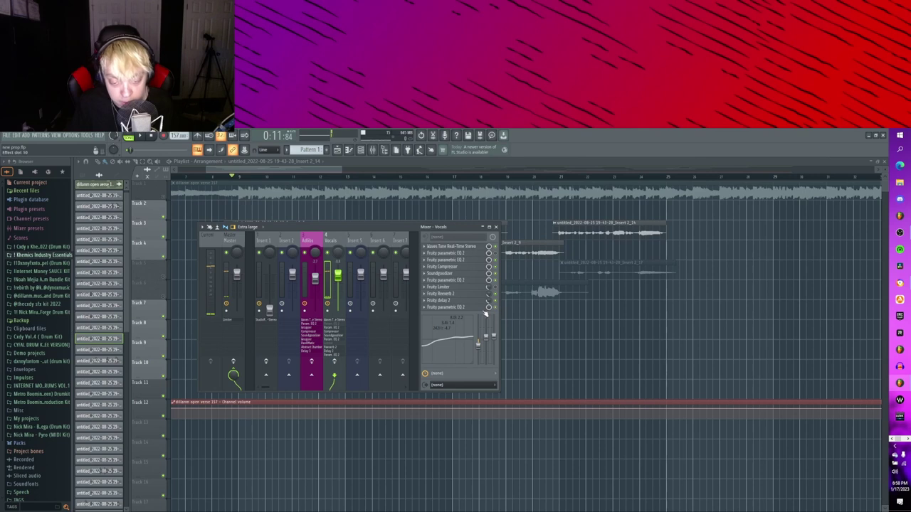
Step: Check the final Fruity Parametric EQ 2, shift the mixer up-left, then close the mixer
{"action": "left_click", "coordinate": [482, 309]}
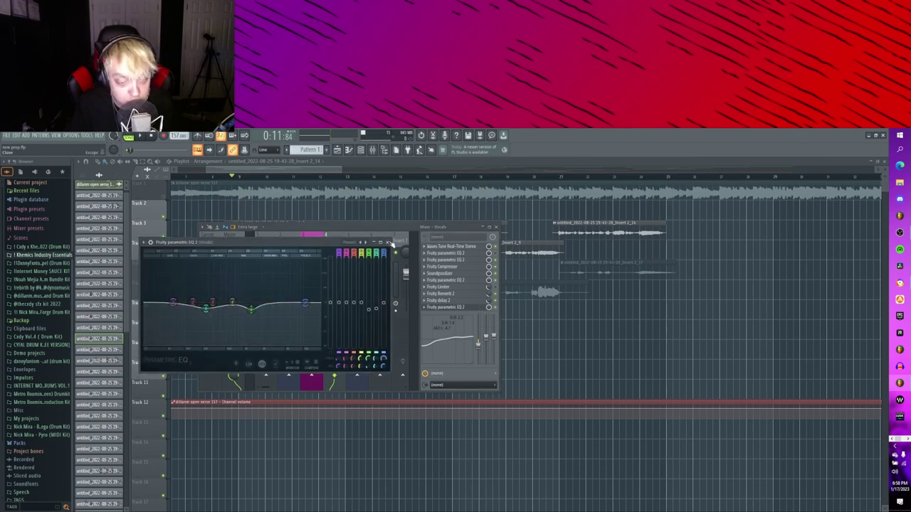
{"action": "left_click", "coordinate": [388, 242]}
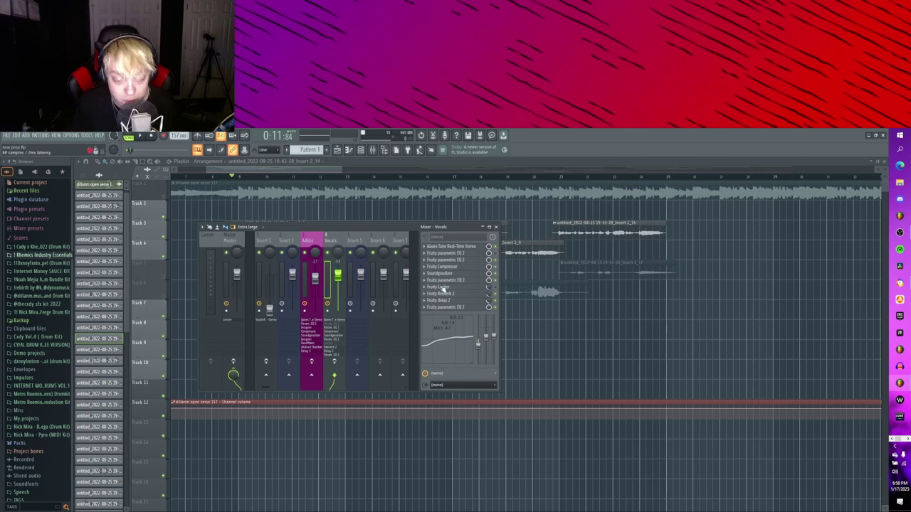
{"action": "left_click_drag", "start_coordinate": [405, 231], "coordinate": [394, 195]}
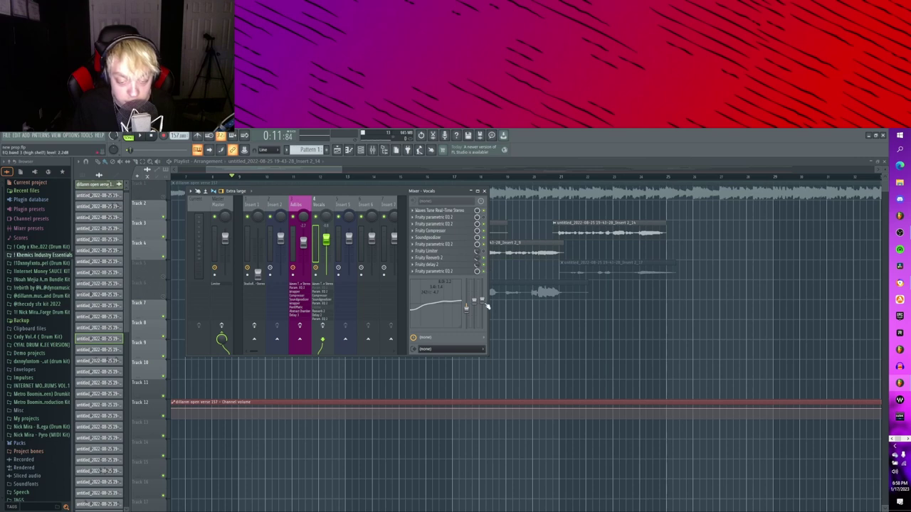
{"action": "left_click", "coordinate": [484, 190]}
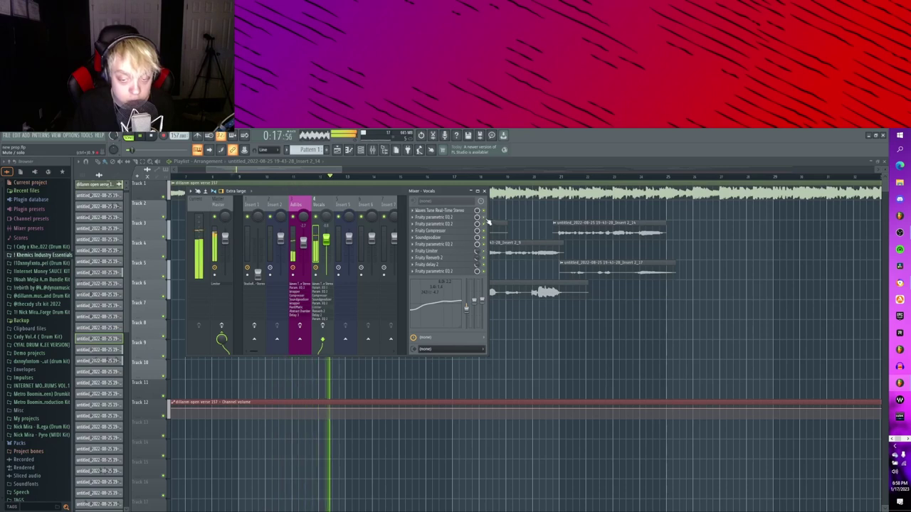
{"action": "key", "text": "F9"}
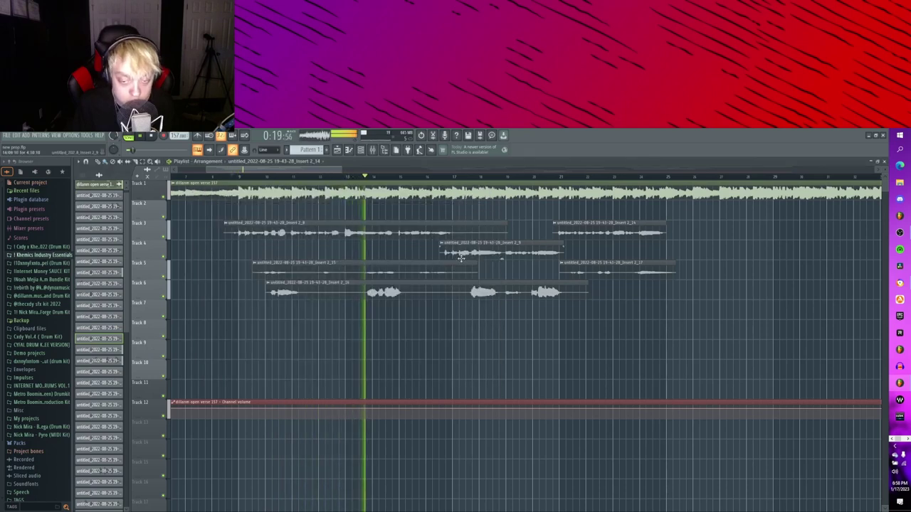
{"action": "scroll", "coordinate": [453, 267], "scroll_direction": "down", "scroll_amount": 3}
{"action": "scroll", "coordinate": [279, 335], "scroll_direction": "down", "scroll_amount": 2}
{"action": "scroll", "coordinate": [252, 346], "scroll_direction": "down", "scroll_amount": 1}
{"action": "scroll", "coordinate": [211, 315], "scroll_direction": "up", "scroll_amount": 1}
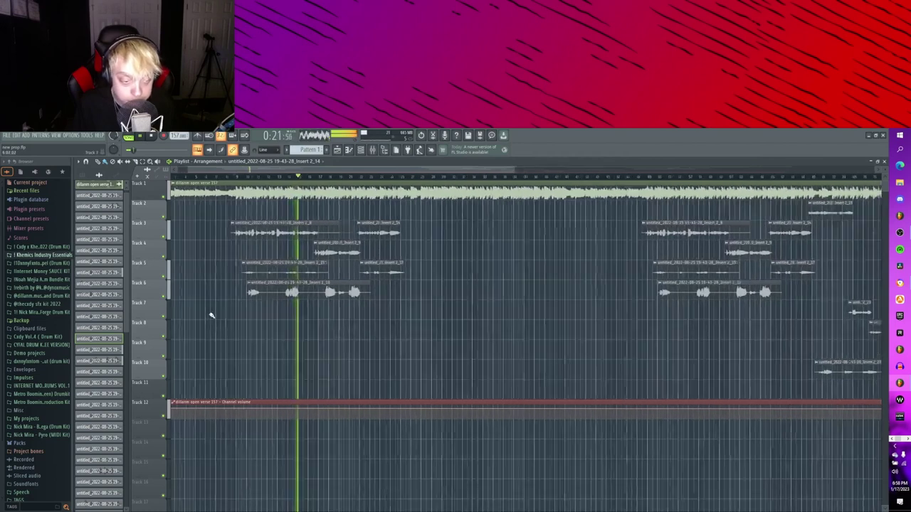
{"action": "scroll", "coordinate": [211, 315], "scroll_direction": "up", "scroll_amount": 2}
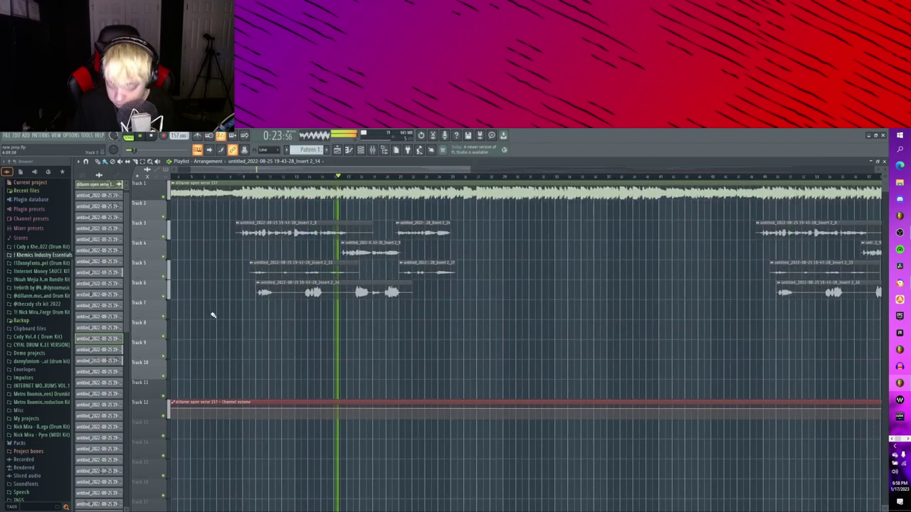
{"action": "key", "text": "space"}
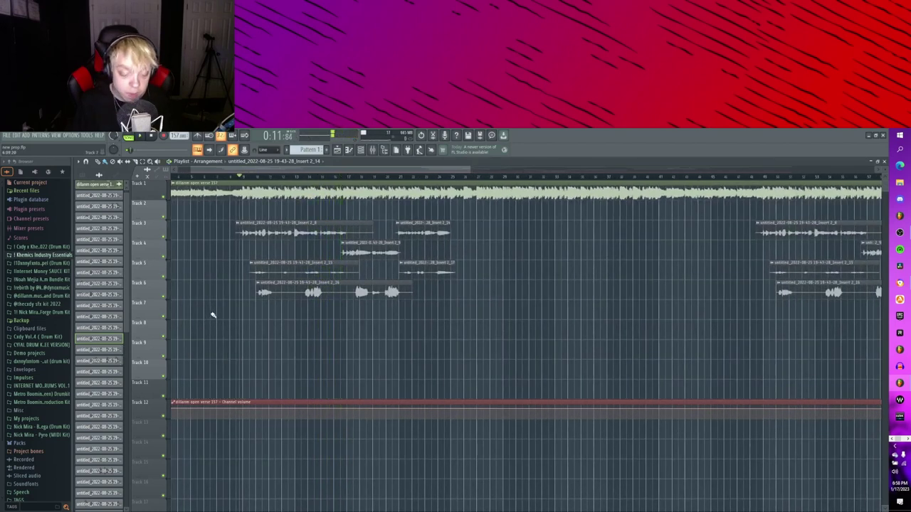